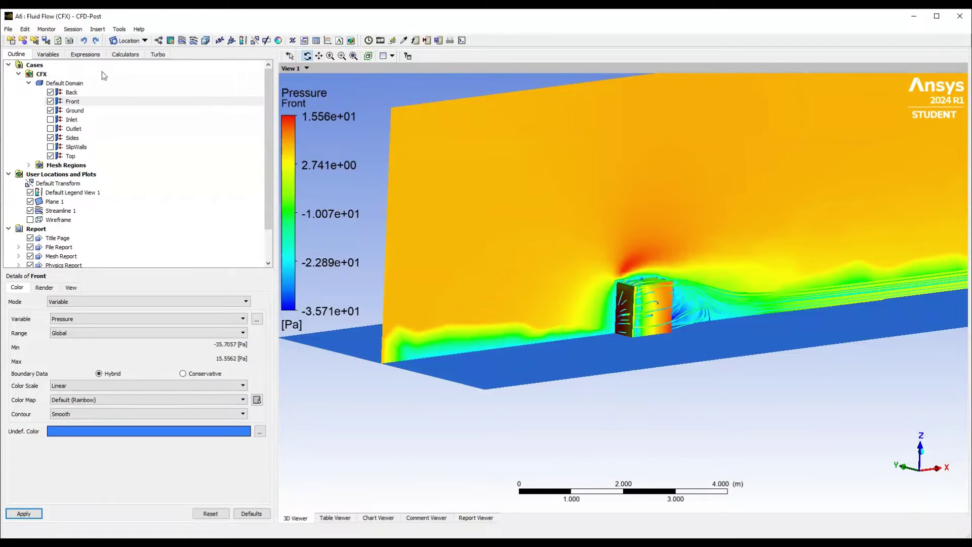
- Switch the left panel from the Outline tree to the Expressions list
left_click(90, 56)
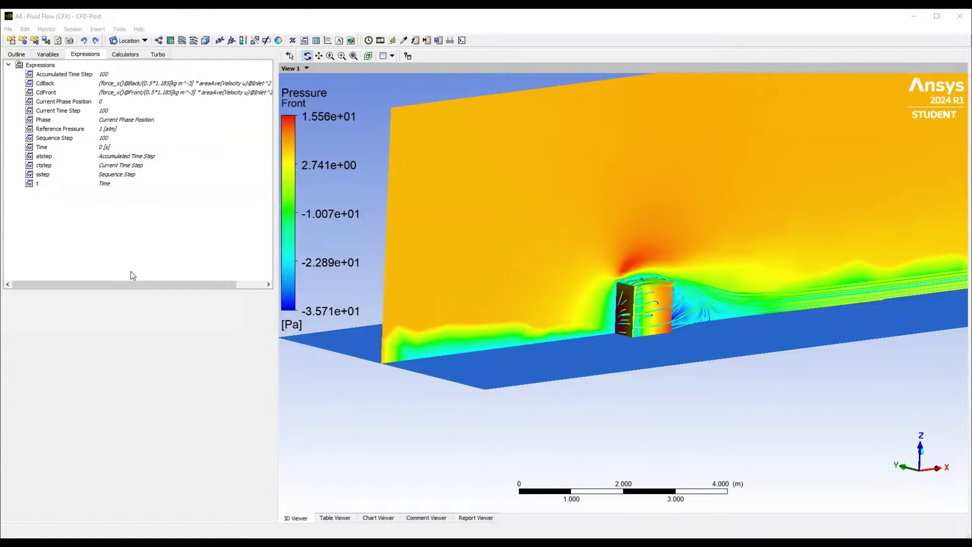
- Create expression CpRaw and begin its definition as Pressure/(0.5*1.185[kg m^-3]*areaAve()@
key("Return")
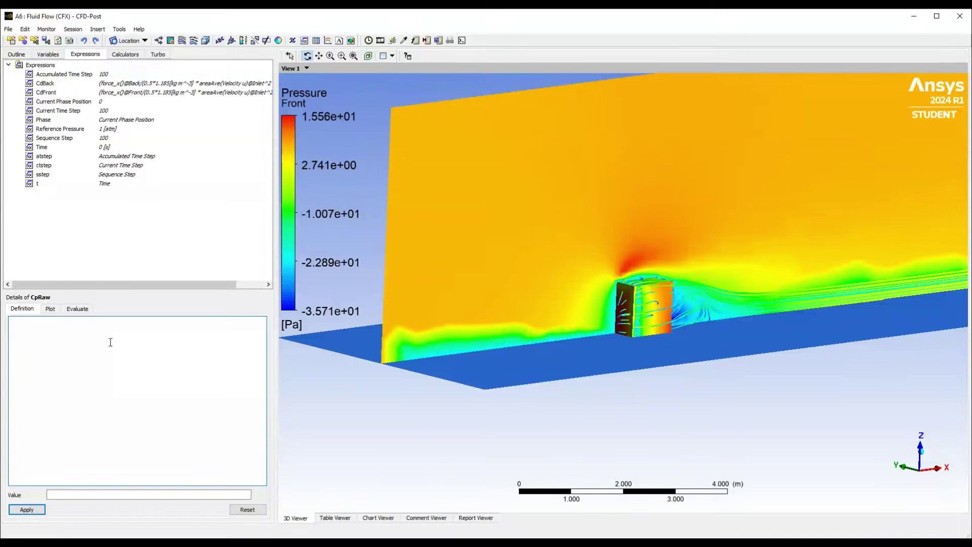
type("Pressure/(0.5*")
type("1.185")
type("[kg")
type("M")
type(" m")
type("^-3")
type("]*")
left_click(296, 255)
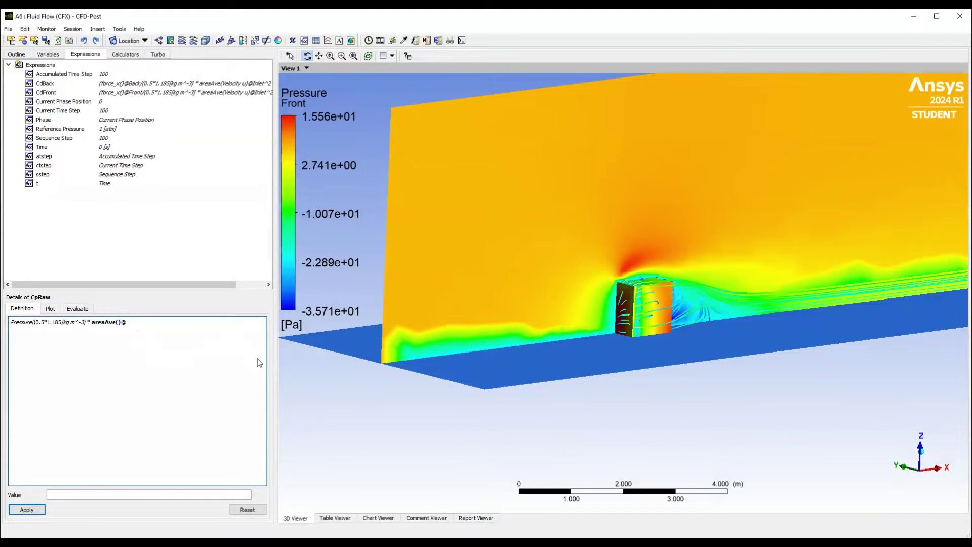
type("Velocity")
type("Inlet )")
key("BackSpace")
type("^2")
type(")")
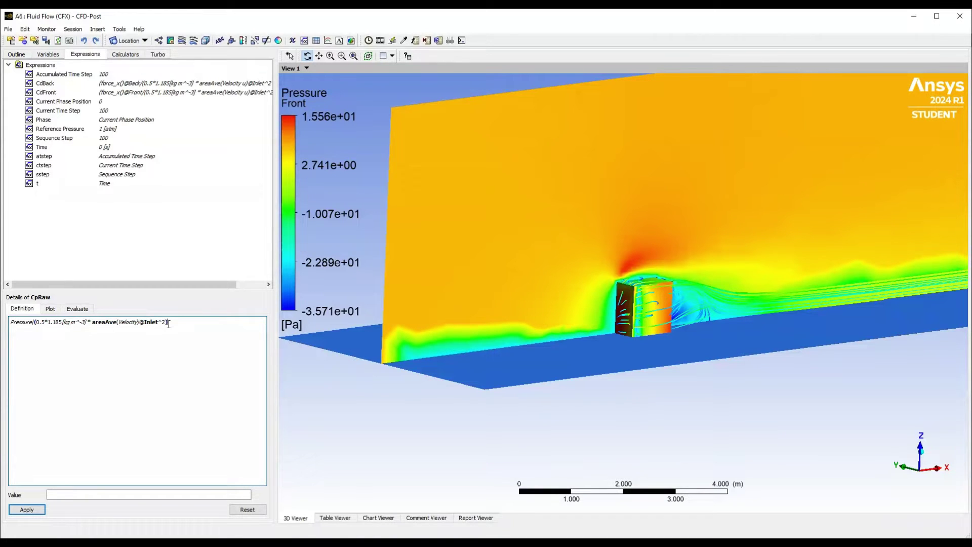
left_click(27, 510)
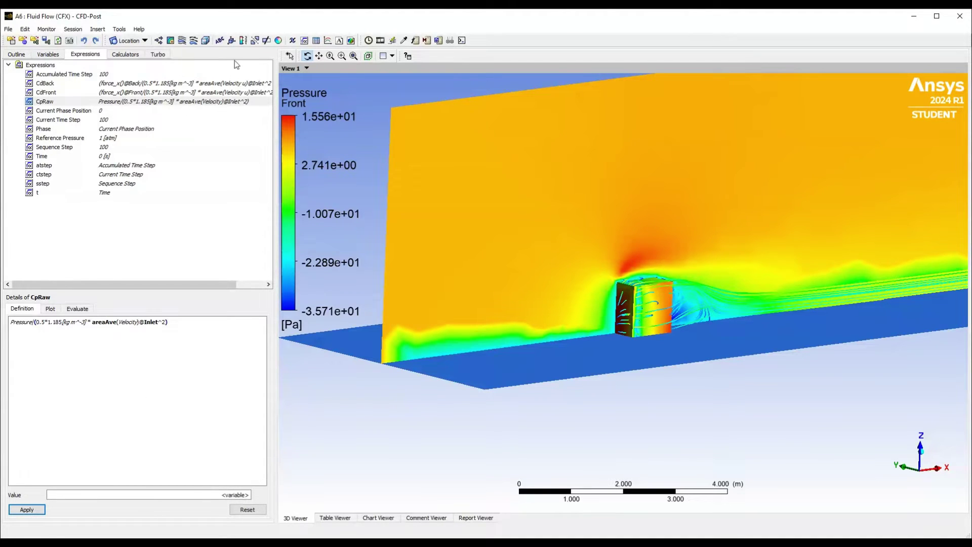
- Create scalar variable Cp from expression CpRaw with Calculate Global Range enabled
left_click(293, 43)
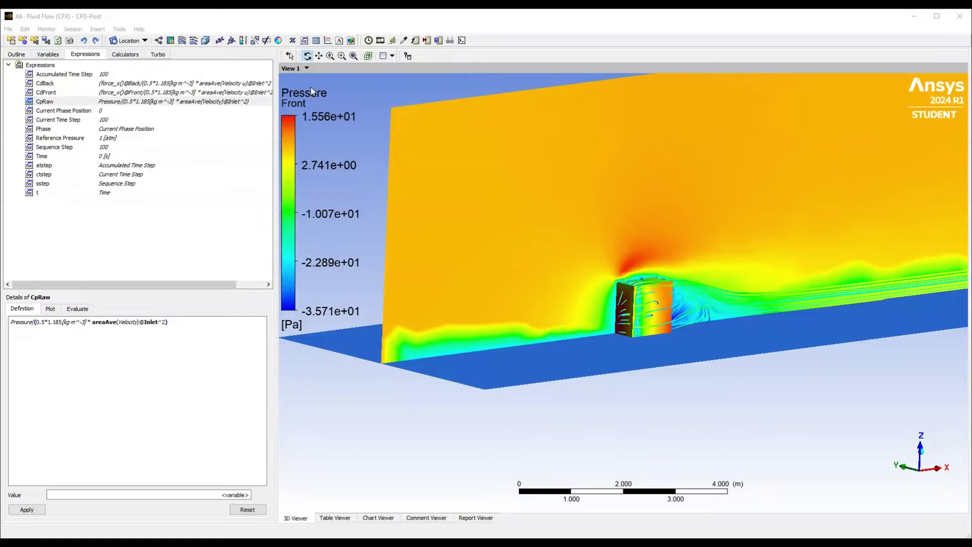
key("Return")
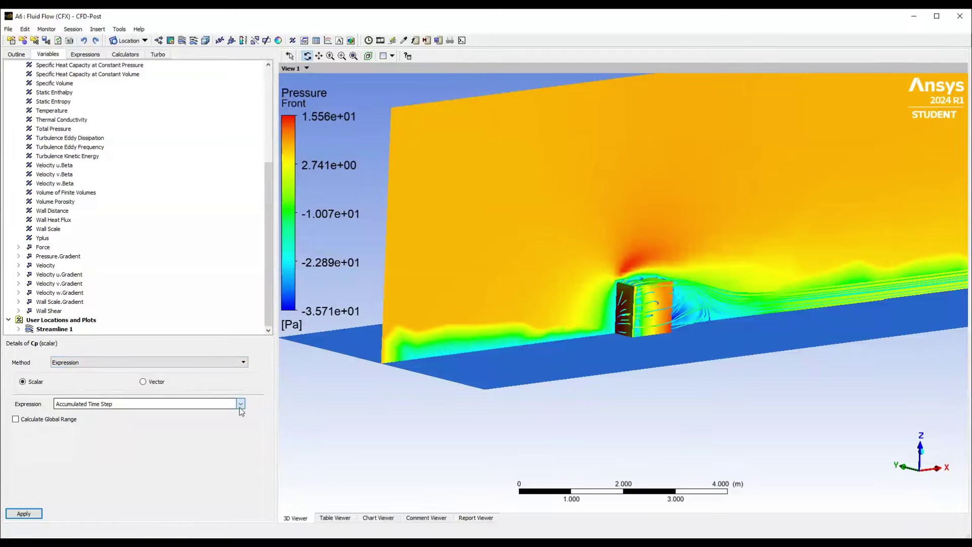
left_click(182, 433)
left_click(16, 418)
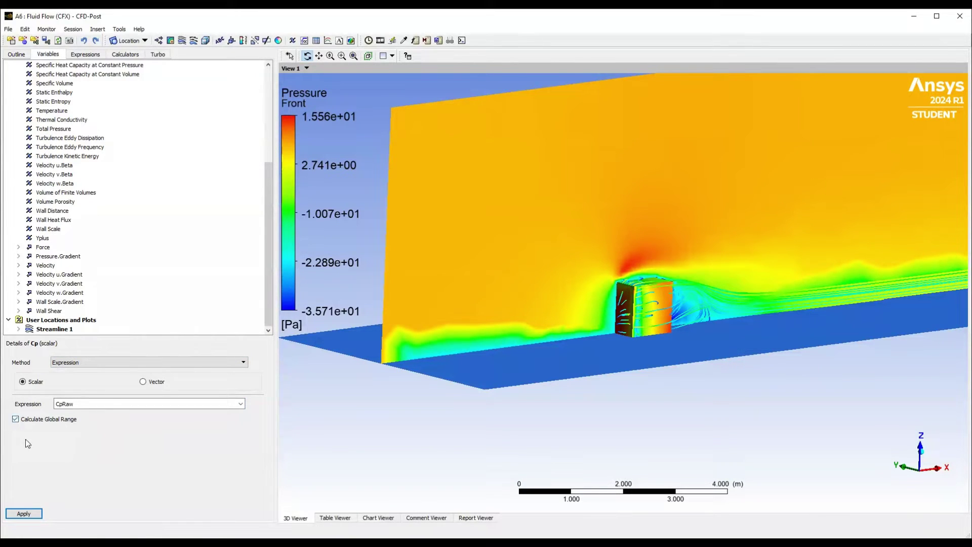
left_click(24, 514)
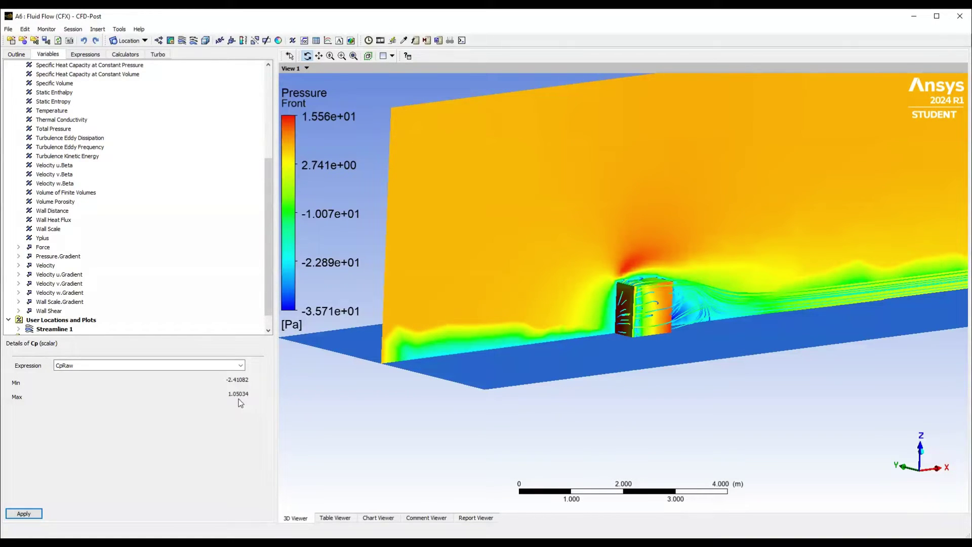
- Colour the Front surface by Cp with a user-specified range of -1 to 1
left_click(21, 55)
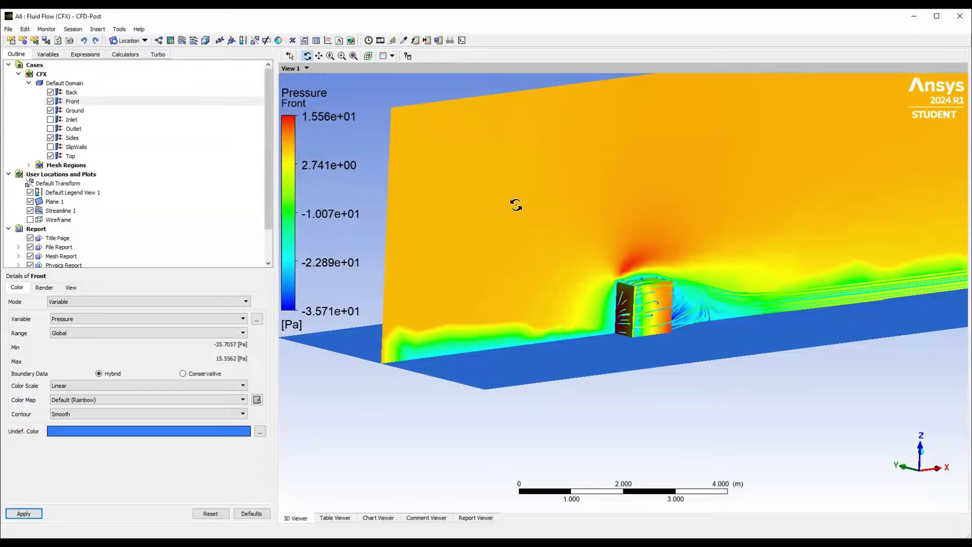
left_click_drag(579, 284, 519, 304)
scroll(680, 308, "up", 4)
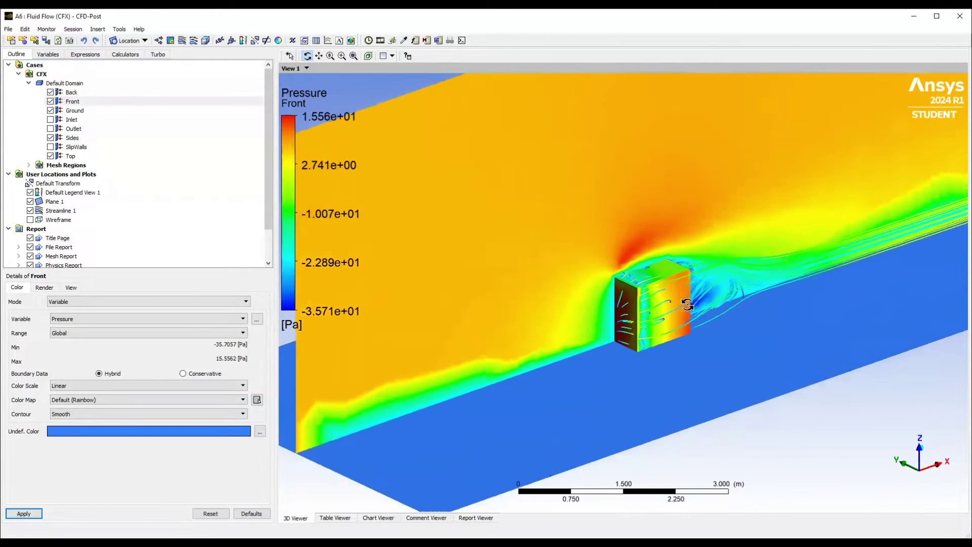
scroll(687, 304, "up", 3)
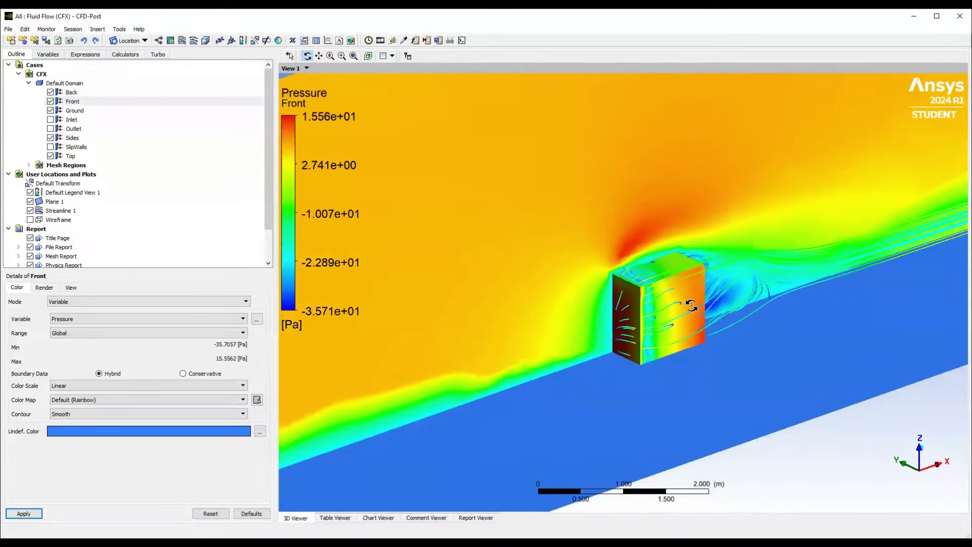
left_click(72, 103)
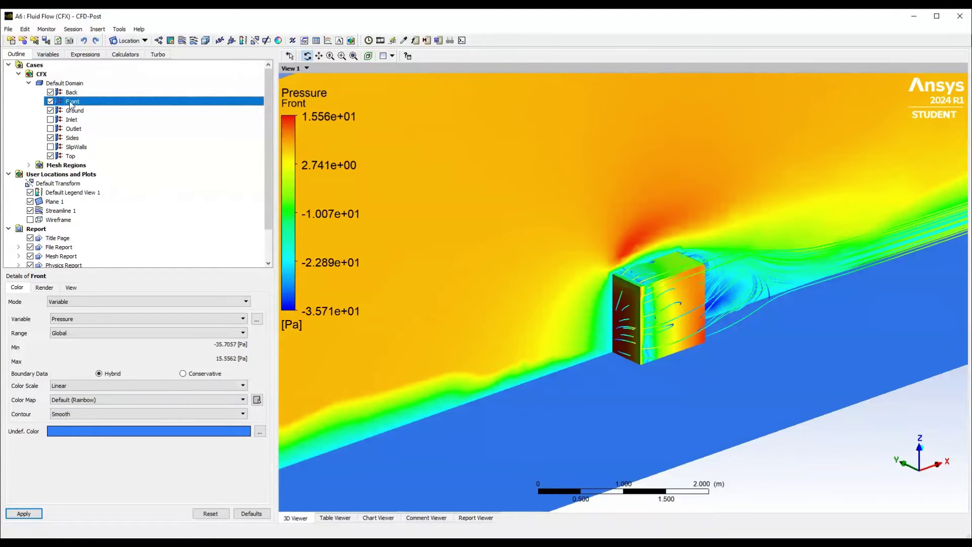
left_click(77, 319)
type("Cp")
key("Tab")
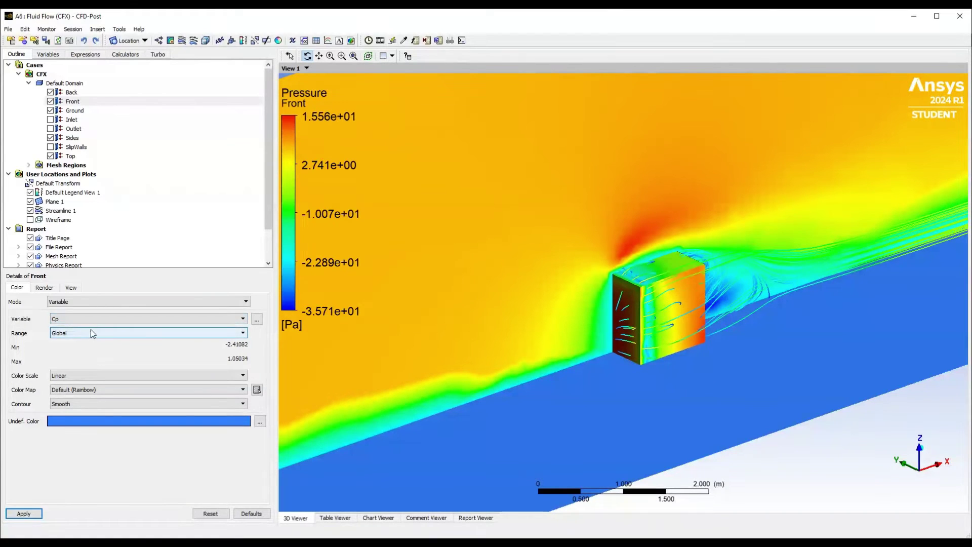
key("Down")
key("Down")
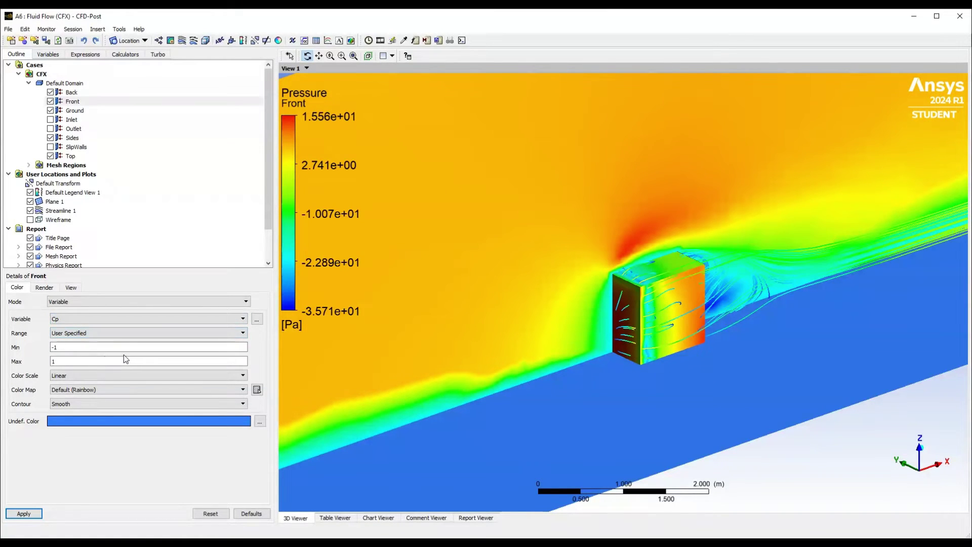
left_click(23, 513)
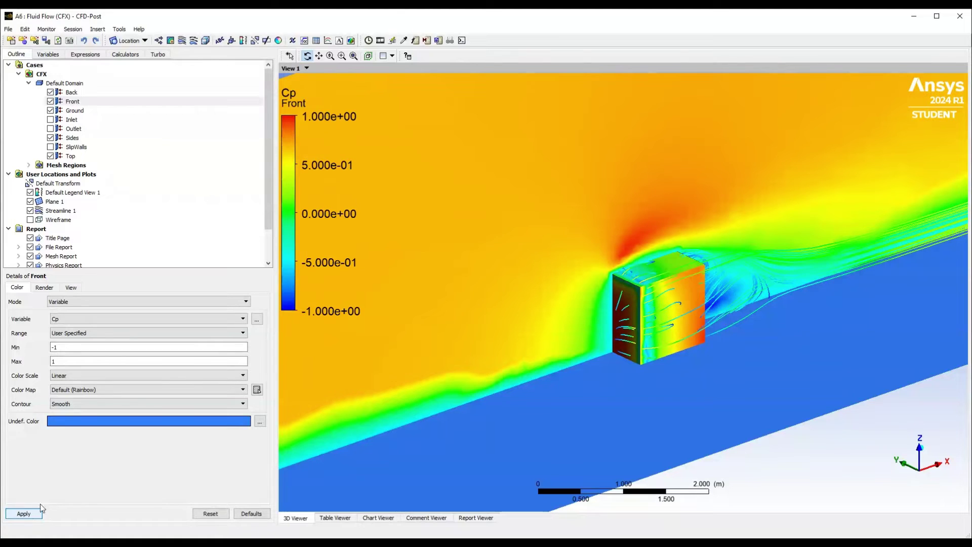
- Colour the Back surface by Cp with a user-specified range of -1 to 1
left_click(75, 93)
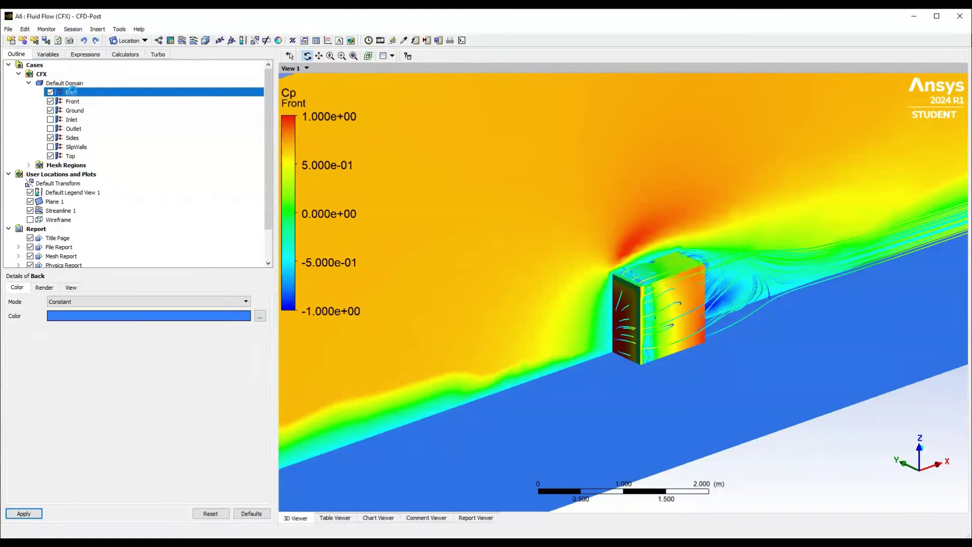
left_click(105, 304)
left_click(92, 320)
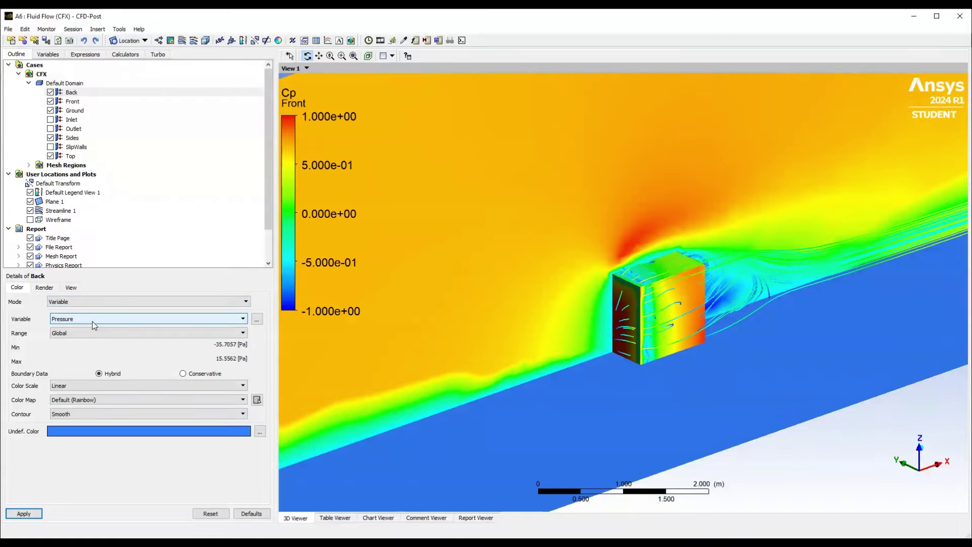
type("Cp")
key("Tab")
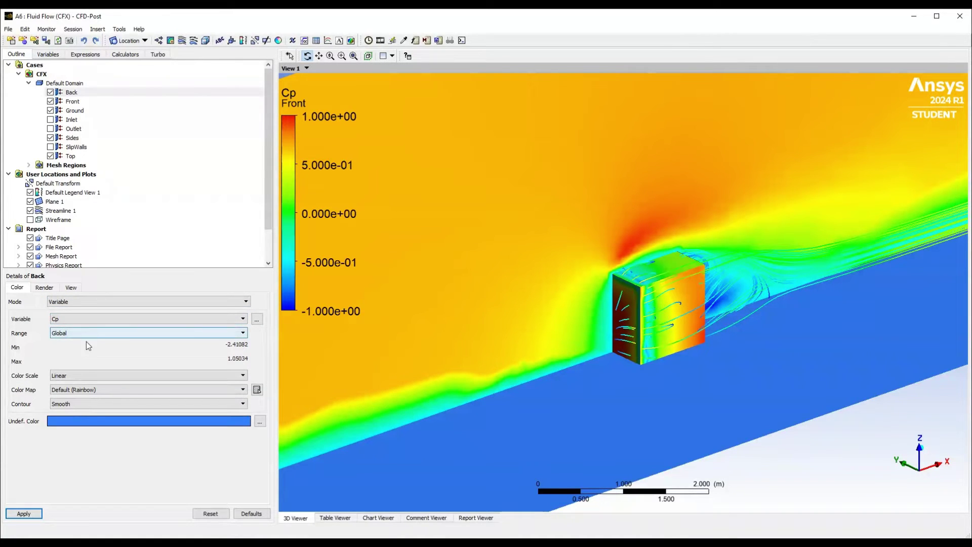
key("Down")
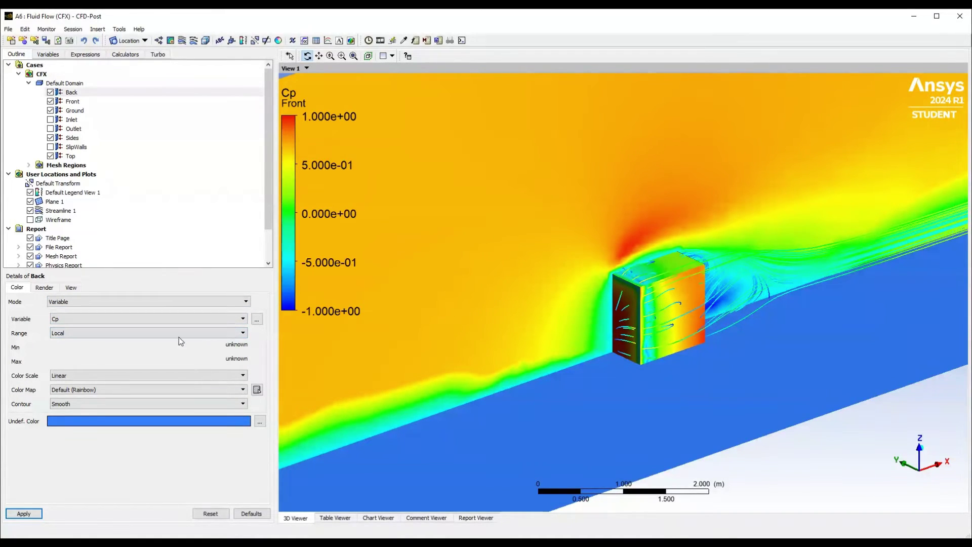
key("Down")
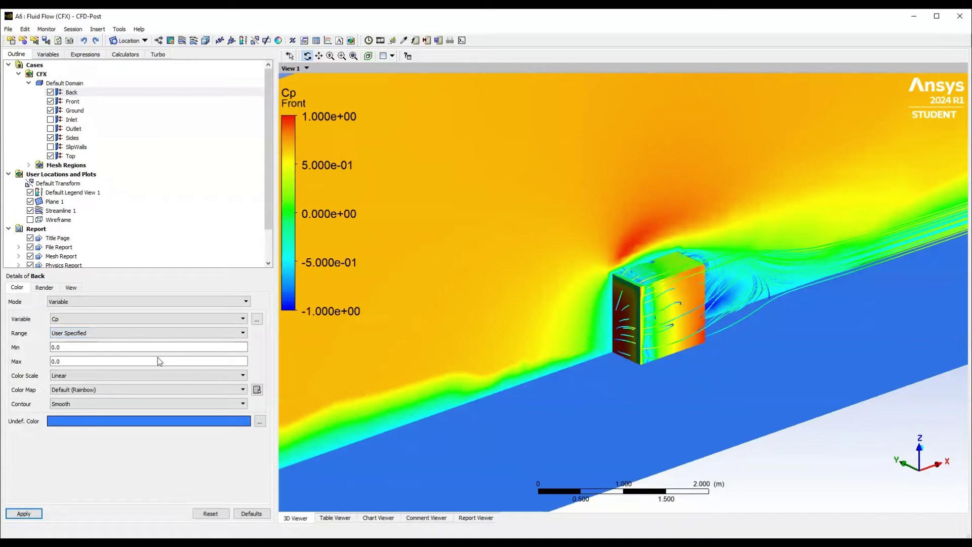
left_click(139, 361)
type("1")
left_click(127, 348)
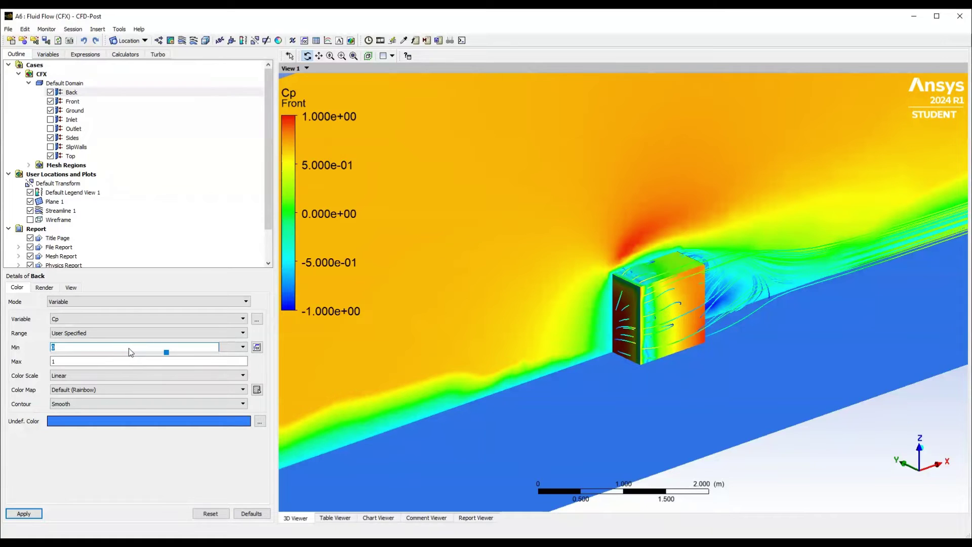
type("-1")
left_click(23, 513)
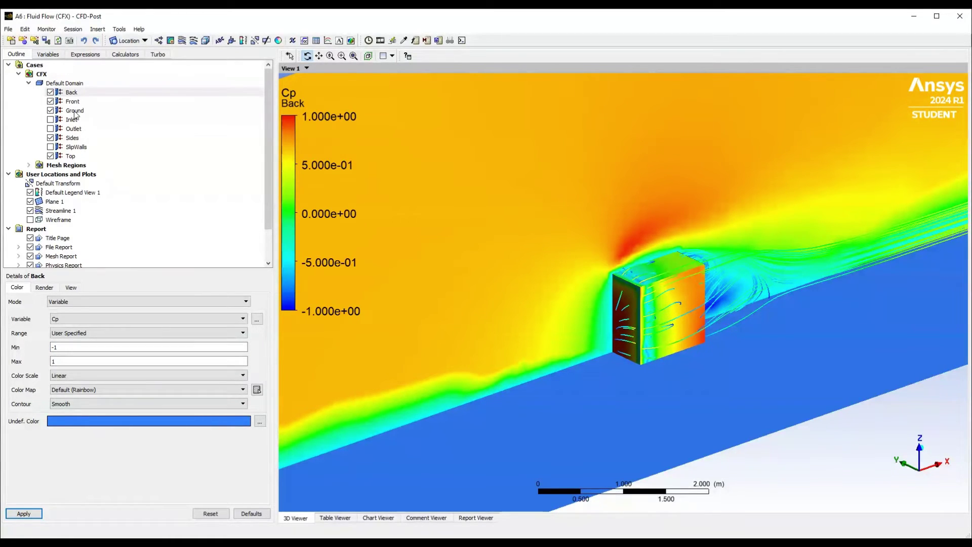
- Colour Sides by Cp instead of Pressure over a user-specified -1 to 1 range
left_click(72, 138)
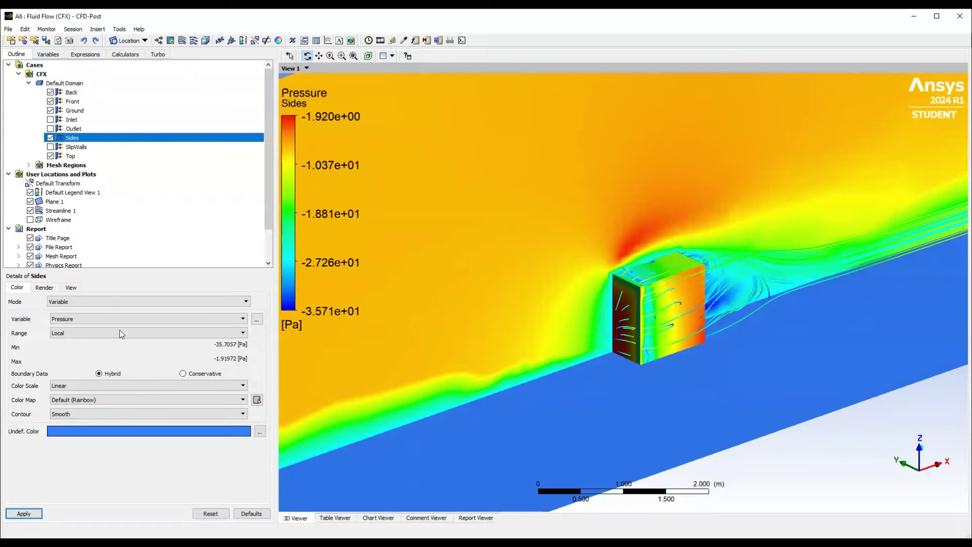
left_click(116, 317)
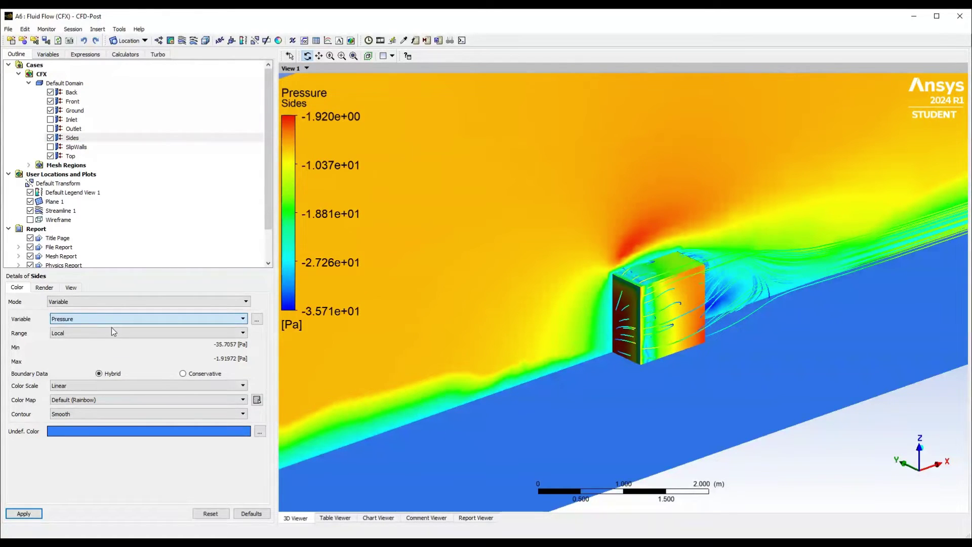
left_click(111, 327)
left_click(103, 332)
left_click(101, 354)
left_click(23, 513)
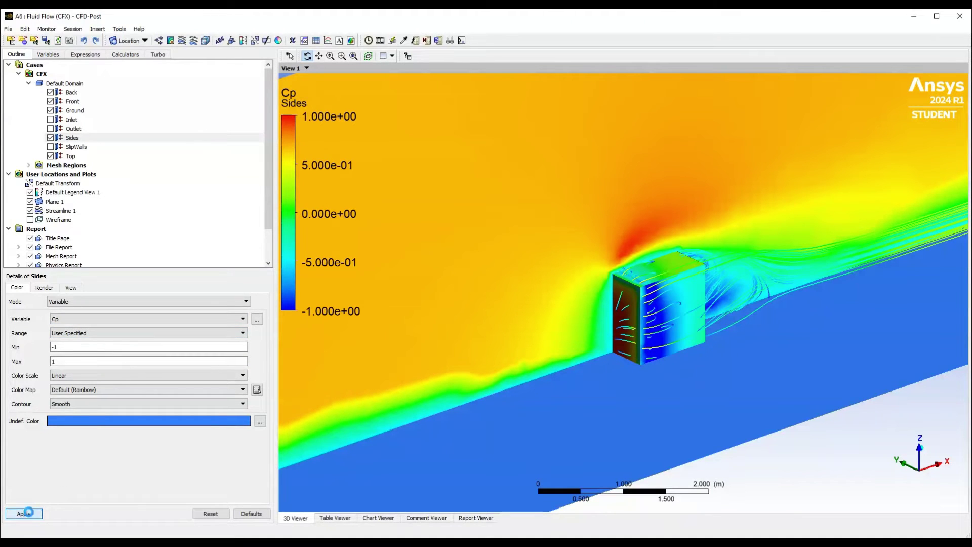
- Apply the same Cp colouring from -1 to 1 to the Top boundary
mouse_move(560, 350)
left_mouse_down()
mouse_move(508, 325)
mouse_move(555, 342)
left_mouse_up()
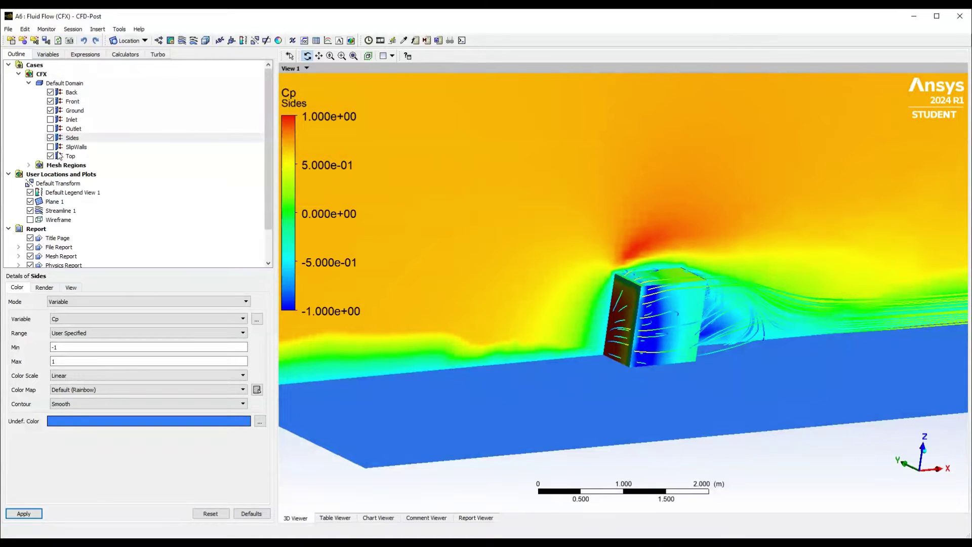
left_click(68, 156)
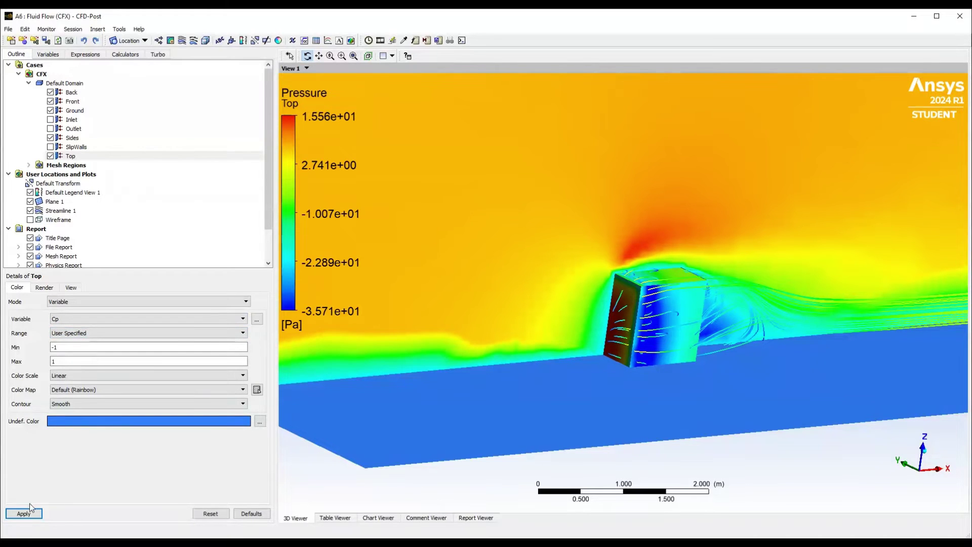
left_click(23, 513)
- Orbit and zoom out to an oblique view showing the whole Cp-coloured cube and plane
left_click_drag(673, 327, 623, 339)
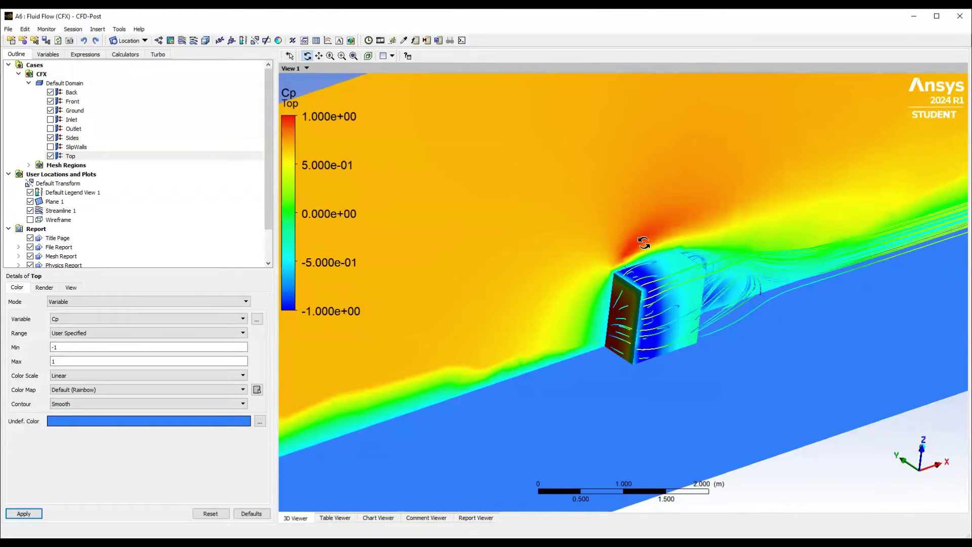
left_click_drag(640, 238, 463, 244)
scroll(464, 243, "down", 2)
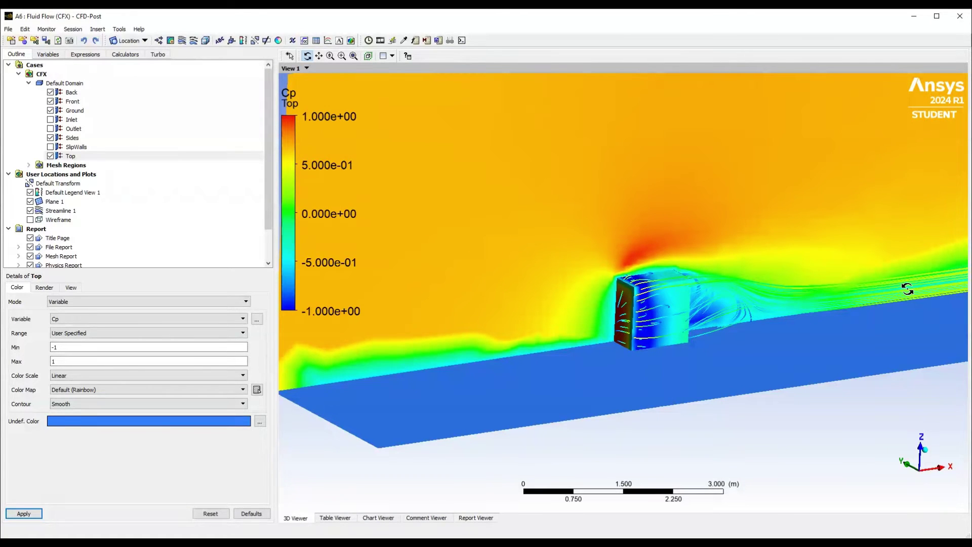
scroll(847, 277, "down", 3)
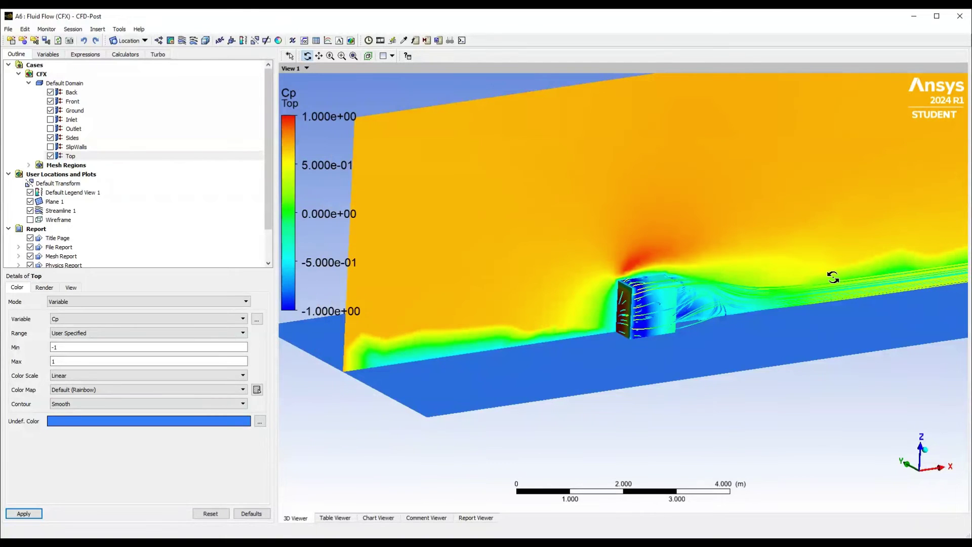
left_click_drag(824, 275, 799, 271)
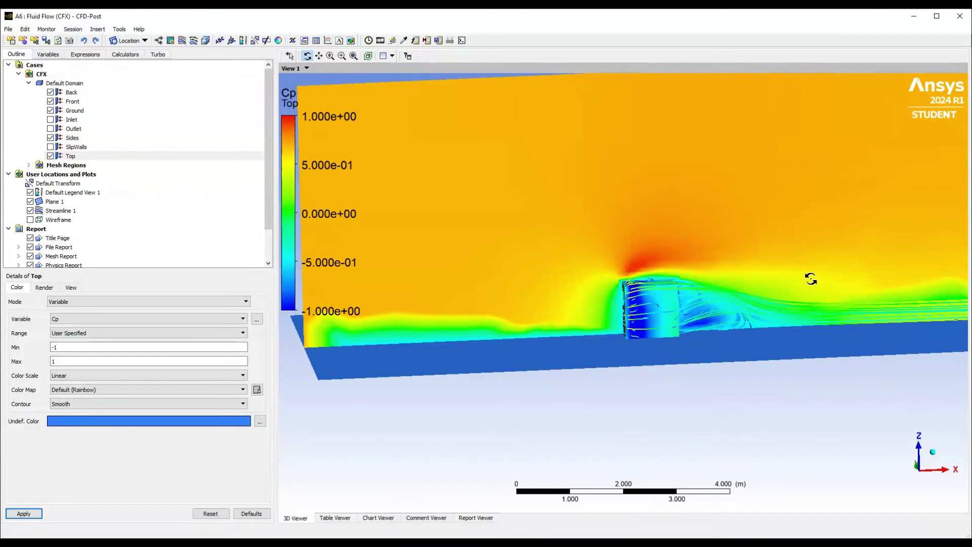
left_click_drag(689, 287, 557, 317)
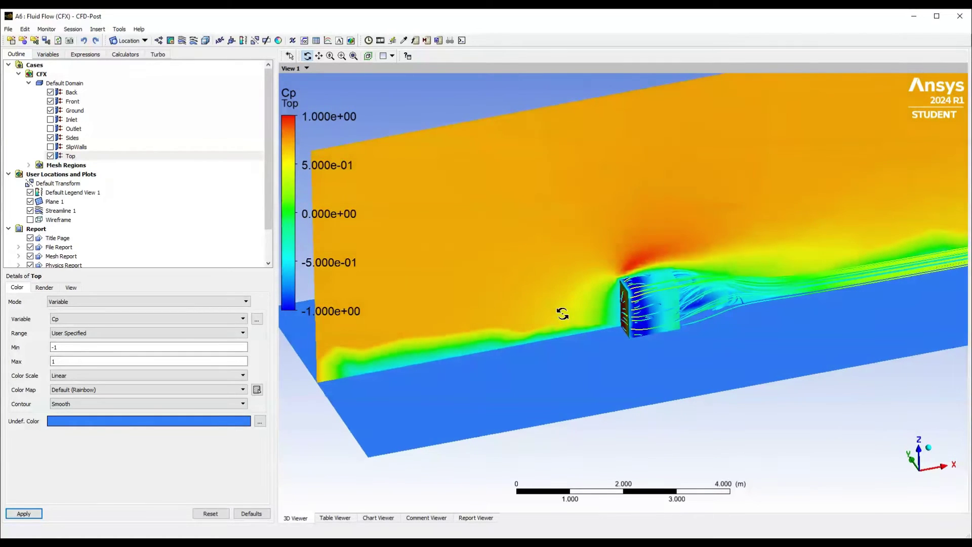
left_click(305, 41)
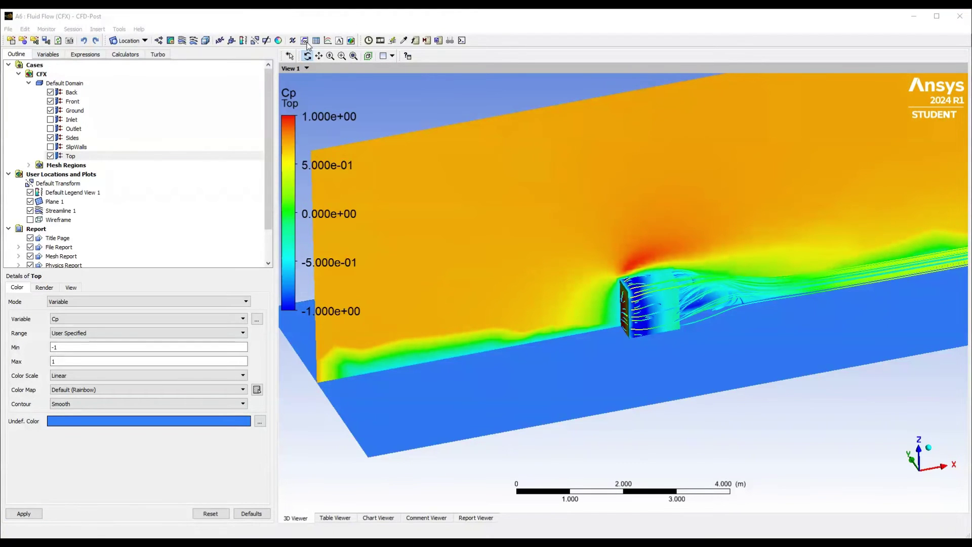
key("Return")
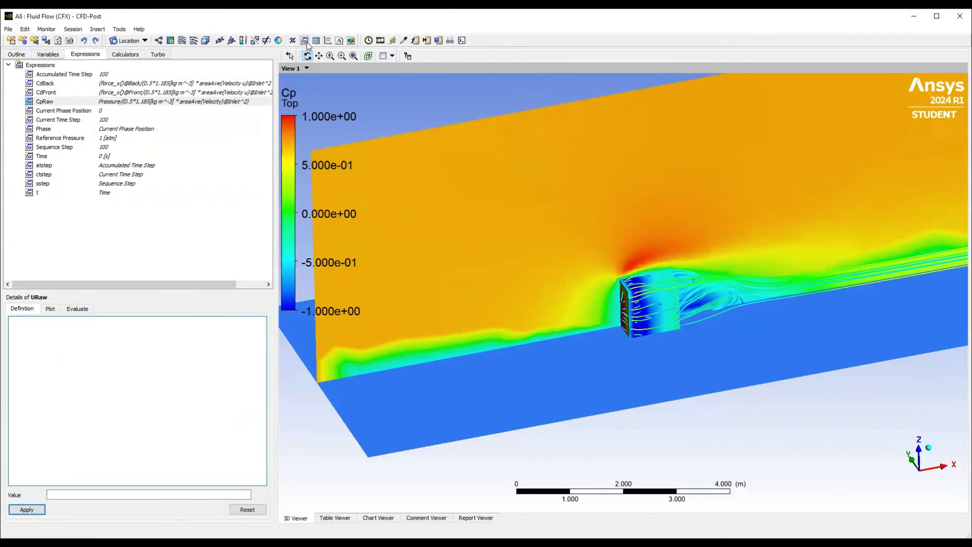
left_click(147, 385)
type("Velocity/areaA")
key("BackSpace")
key("BackSpace")
key("BackSpace")
key("BackSpace")
type("areaAve(Velocity)@In")
type("let")
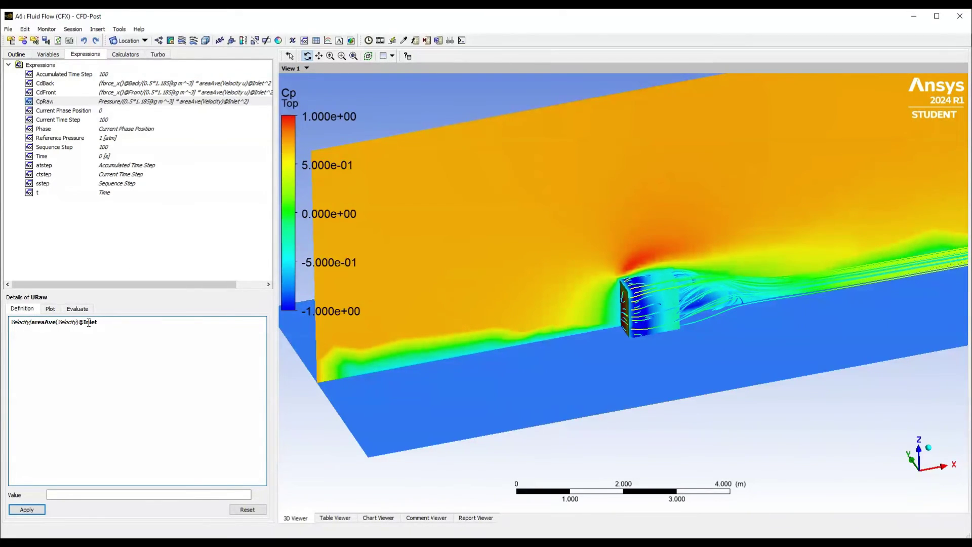
left_click(29, 510)
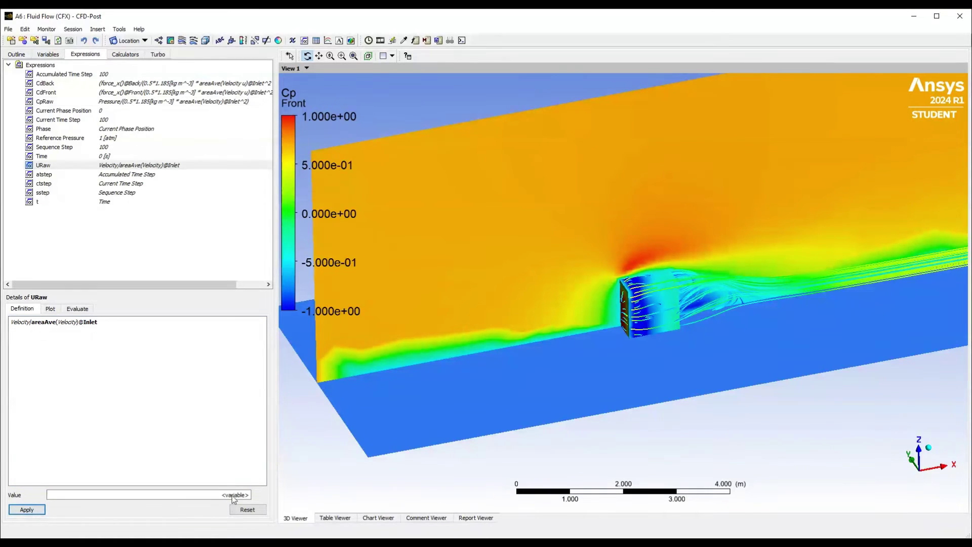
left_click(294, 42)
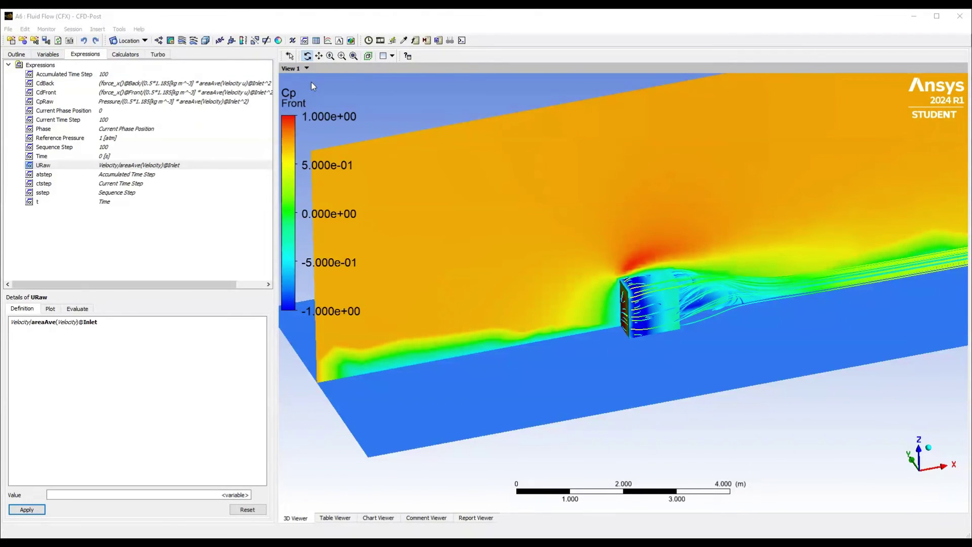
- Create variable U from expression URaw and compute its global range
key("Return")
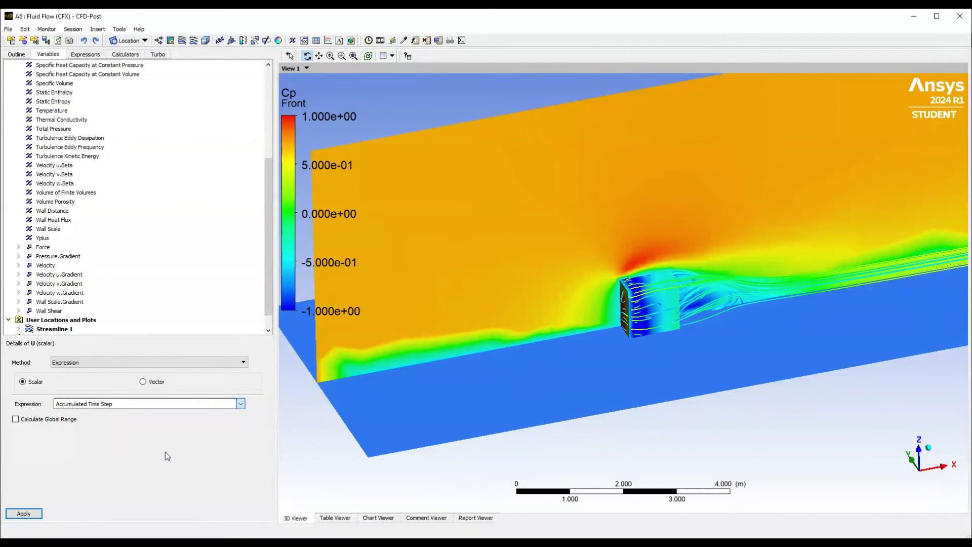
type("URaw")
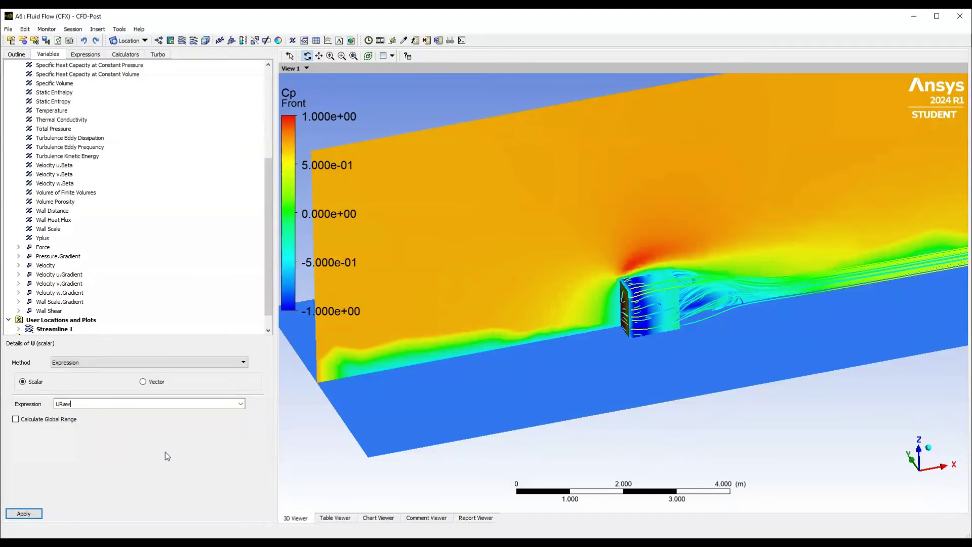
left_click(24, 514)
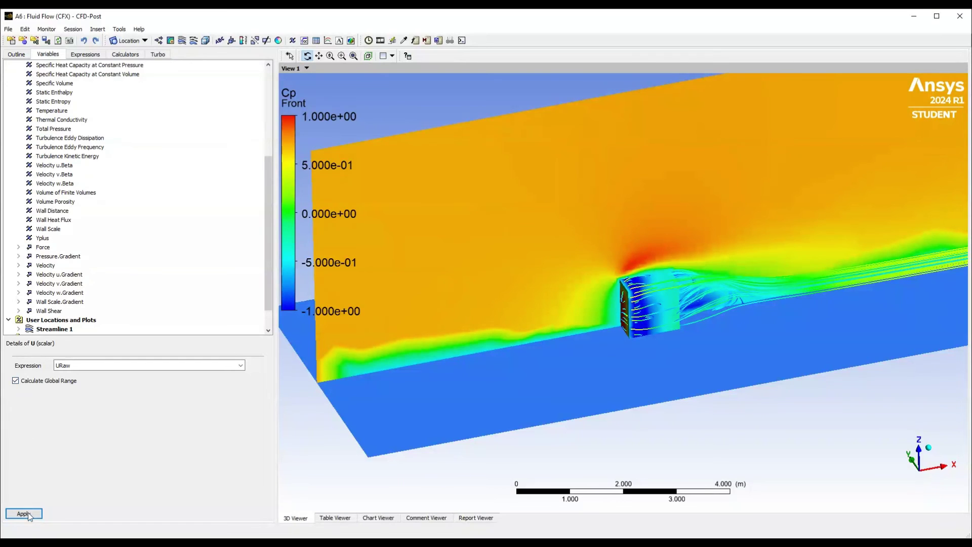
left_click(24, 513)
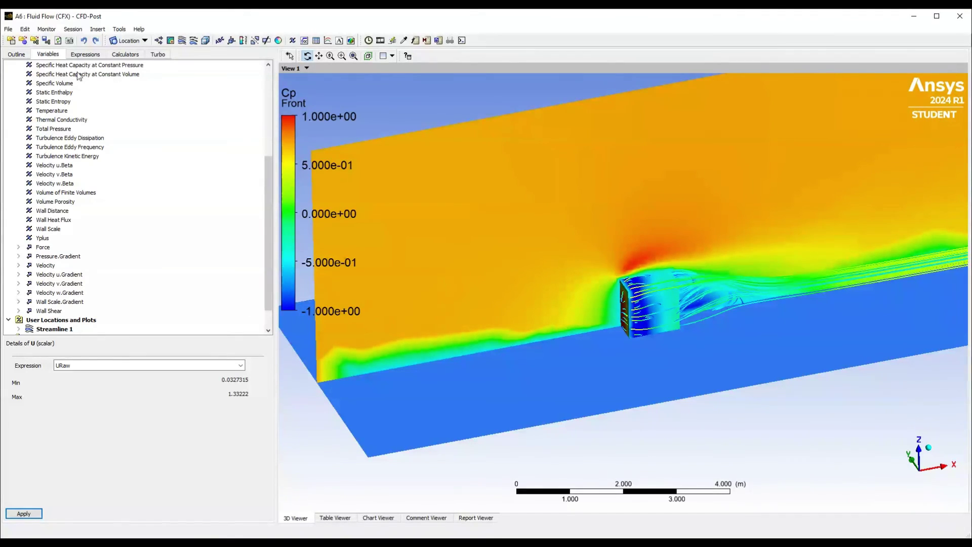
- Colour Plane 1 by U with a user-specified range of 0 to 1.3
left_click(21, 56)
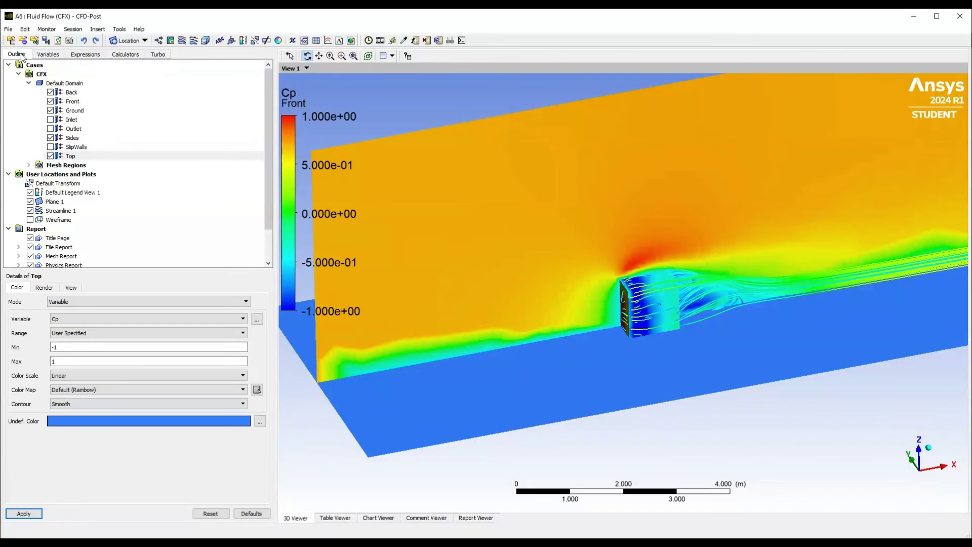
left_click(58, 202)
left_click(53, 288)
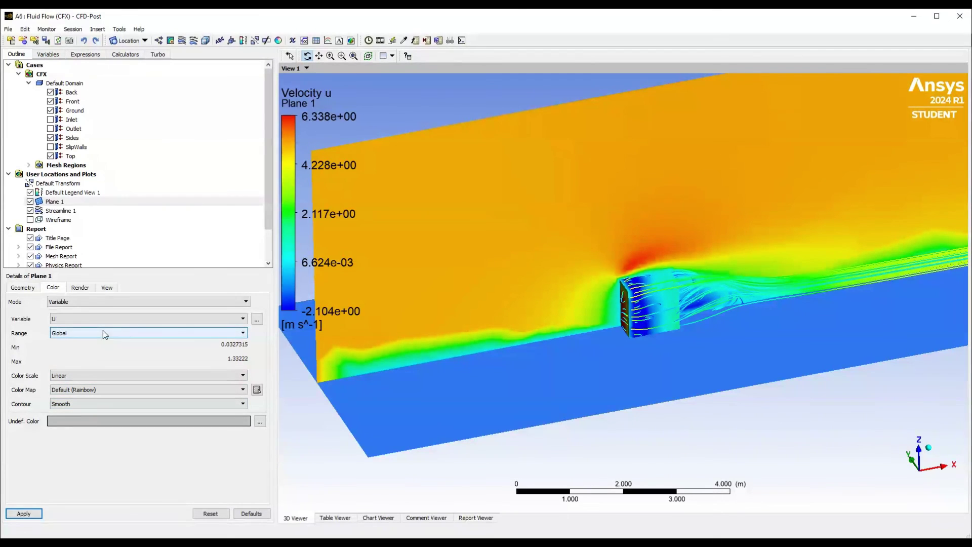
key("u")
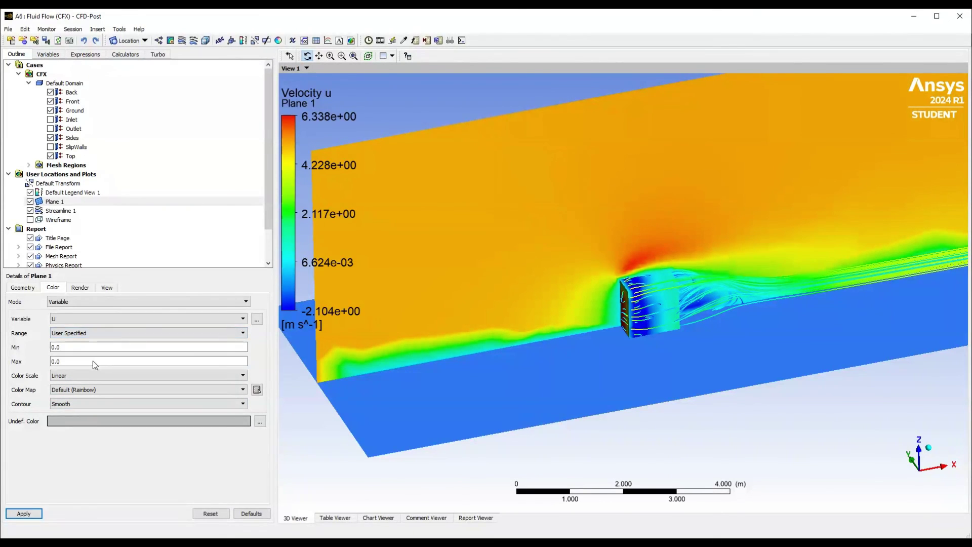
double_click(91, 361)
type("1.3")
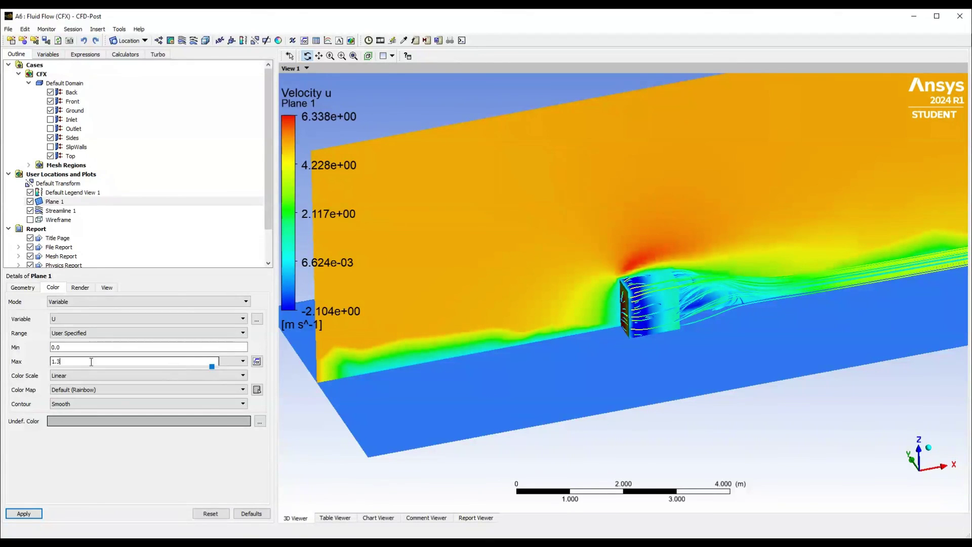
left_click(24, 513)
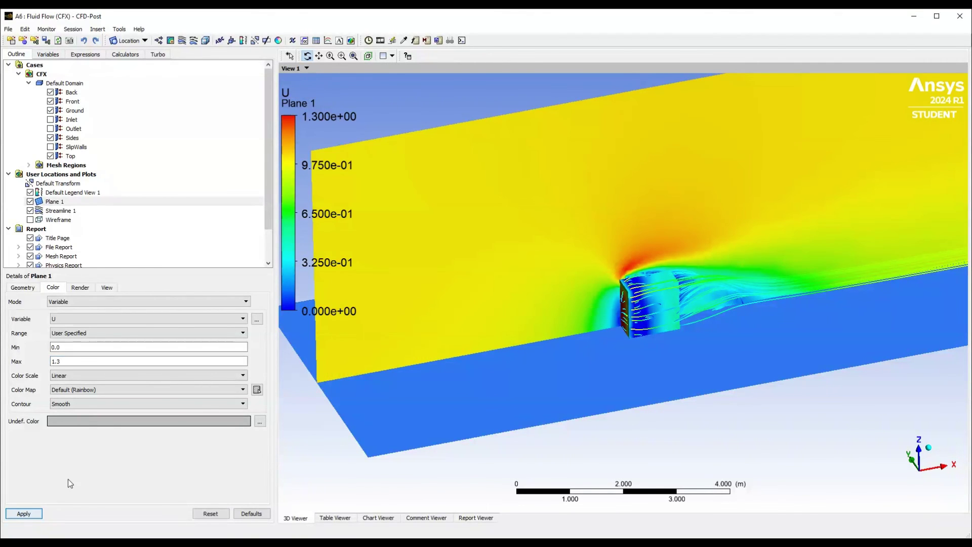
- Orbit and zoom out so the whole U-coloured Plane 1 appears beside the cube
mouse_move(425, 359)
left_mouse_down()
mouse_move(434, 332)
mouse_move(406, 330)
mouse_move(416, 347)
left_mouse_up()
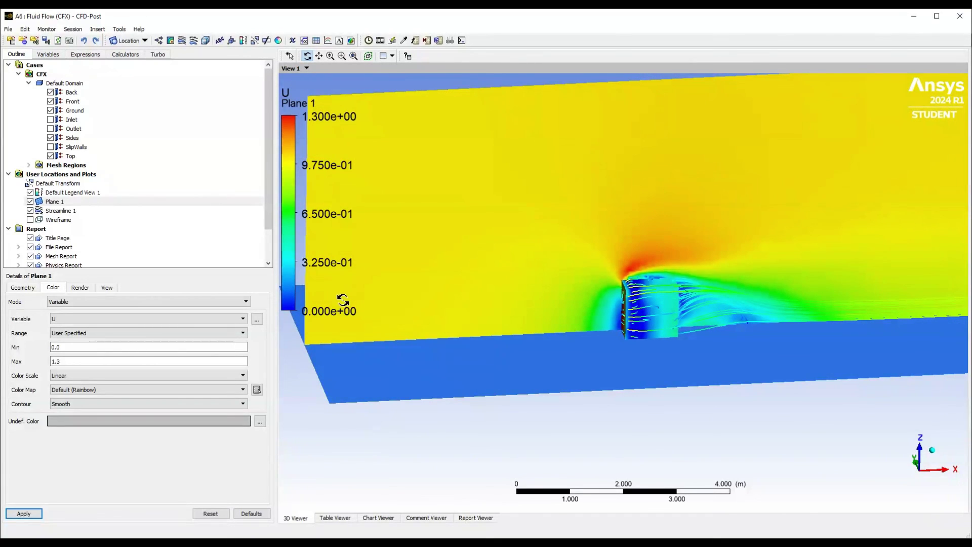
left_click_drag(315, 314, 322, 312)
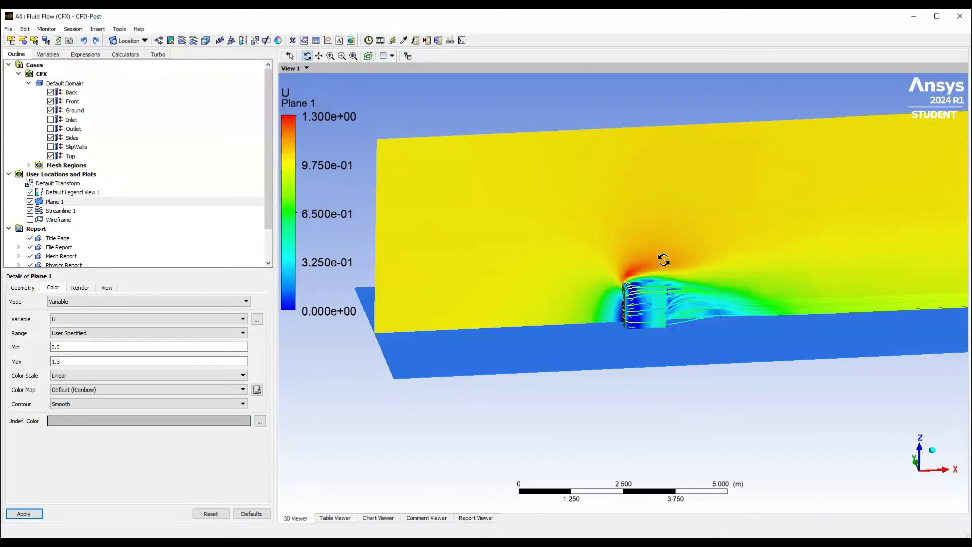
left_click_drag(666, 260, 629, 288)
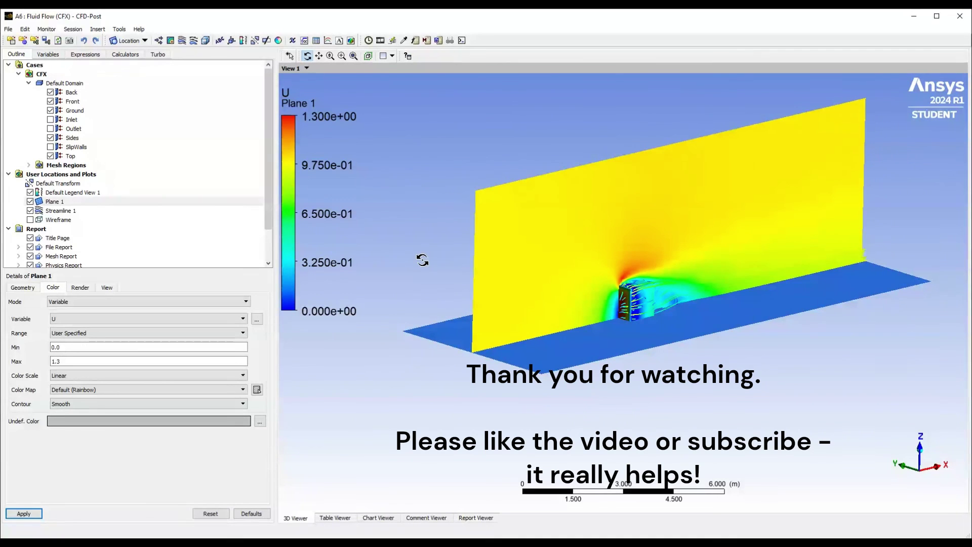